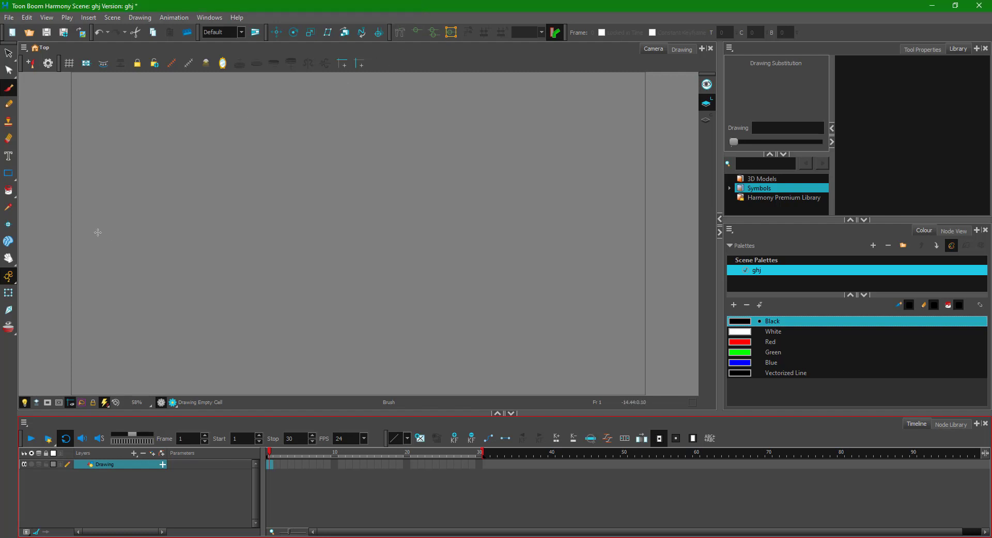
Draw a rough black oval on the left side of the stage on frame 1
{"action": "mouse_move", "coordinate": [97, 232]}
{"action": "left_mouse_down"}
{"action": "mouse_move", "coordinate": [103, 179]}
{"action": "mouse_move", "coordinate": [129, 256]}
{"action": "mouse_move", "coordinate": [85, 227]}
{"action": "mouse_move", "coordinate": [87, 204]}
{"action": "left_mouse_up"}
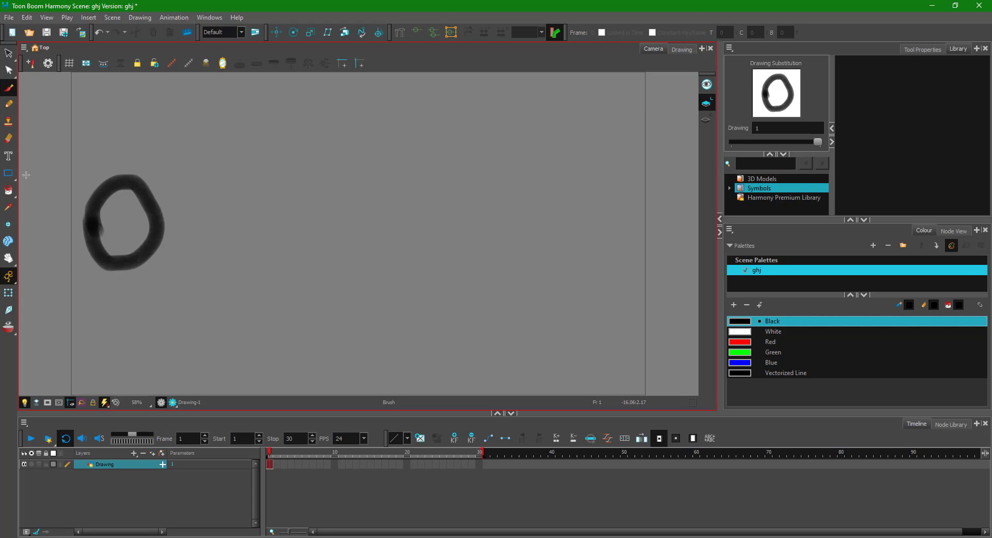
{"action": "left_click", "coordinate": [8, 53]}
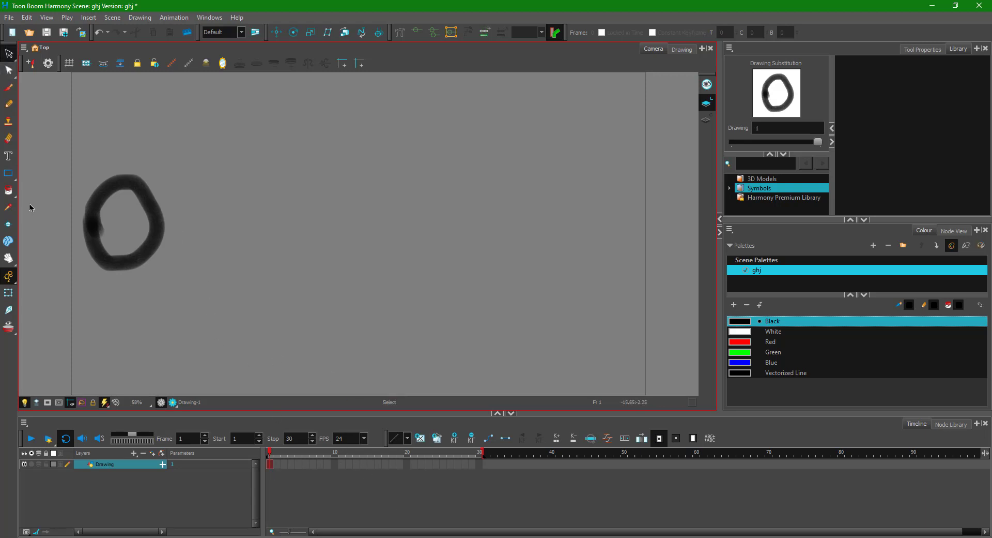
Extend the circle's exposure through frame 30 with F5
{"action": "left_click", "coordinate": [9, 294]}
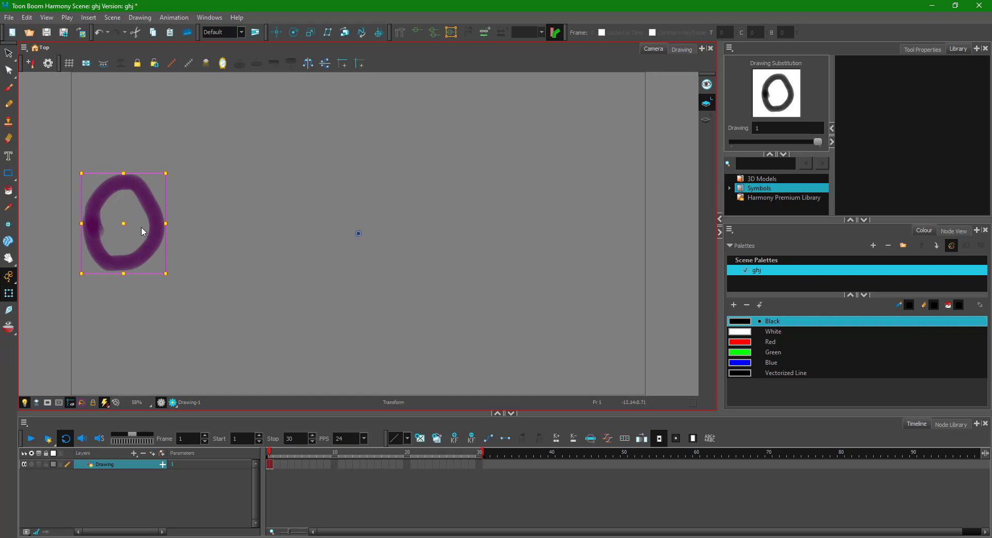
{"action": "left_click", "coordinate": [277, 32]}
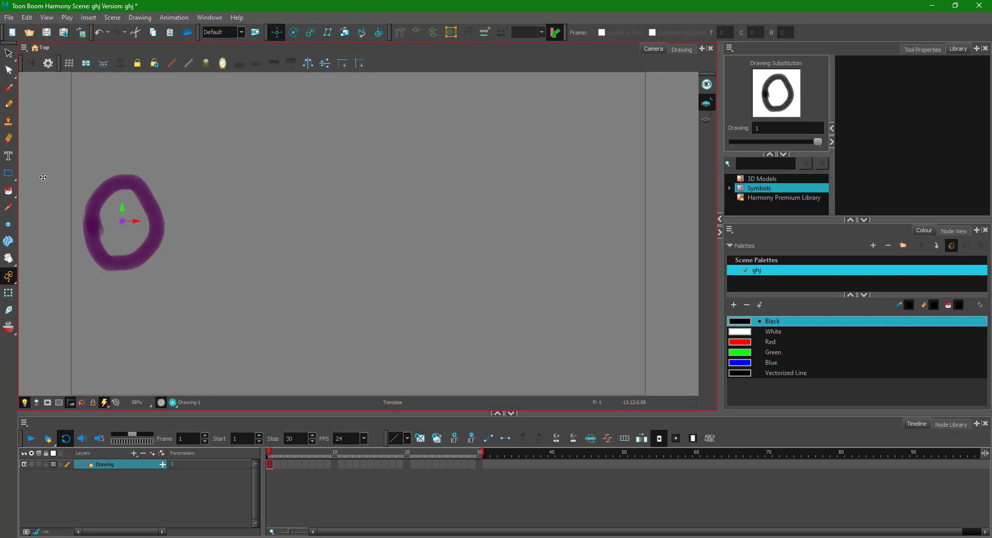
{"action": "left_click", "coordinate": [9, 53]}
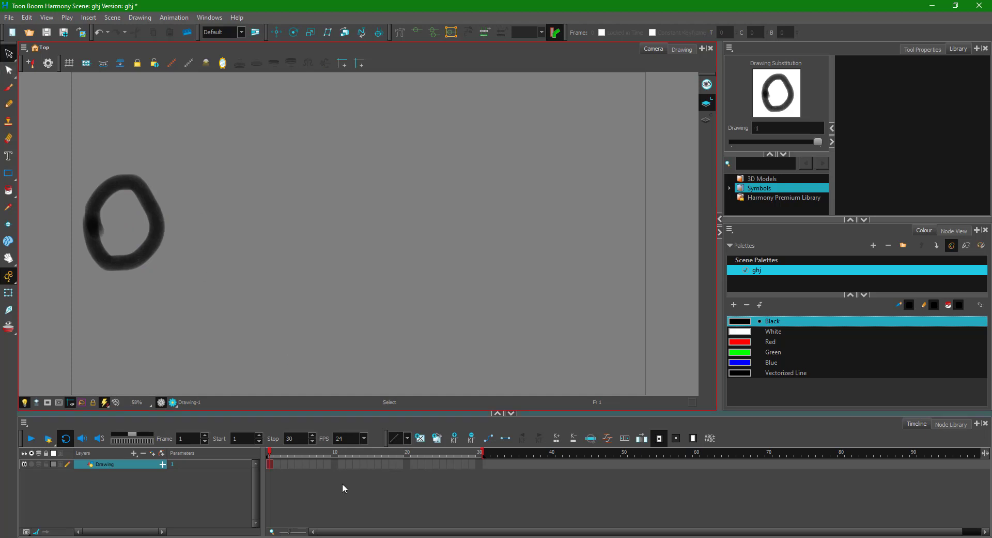
{"action": "left_click", "coordinate": [479, 464]}
{"action": "key", "text": "F5"}
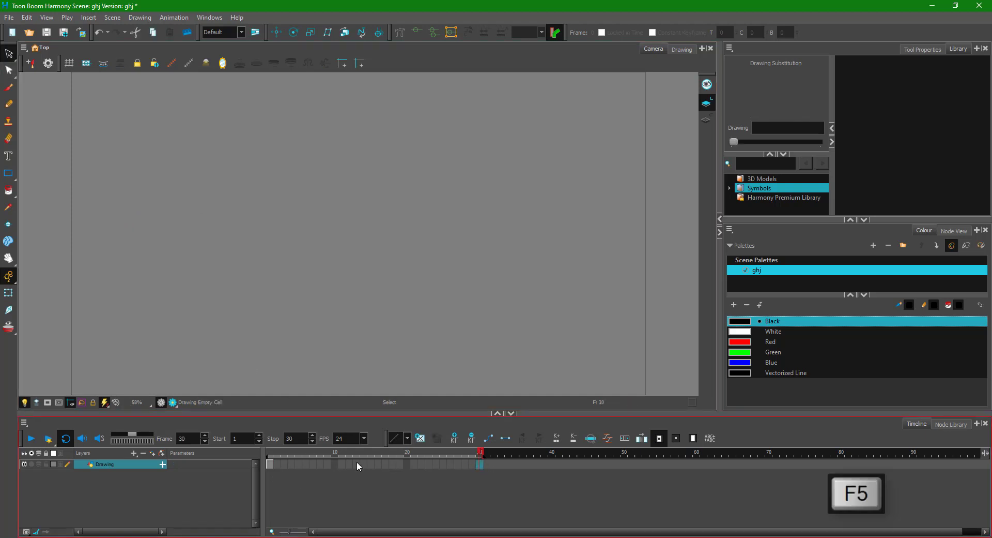
On frame 30, move the circle to the right of the stage with the Transform tool, creating a keyframe
{"action": "left_click", "coordinate": [155, 226]}
{"action": "left_click_drag", "start_coordinate": [155, 226], "coordinate": [587, 232]}
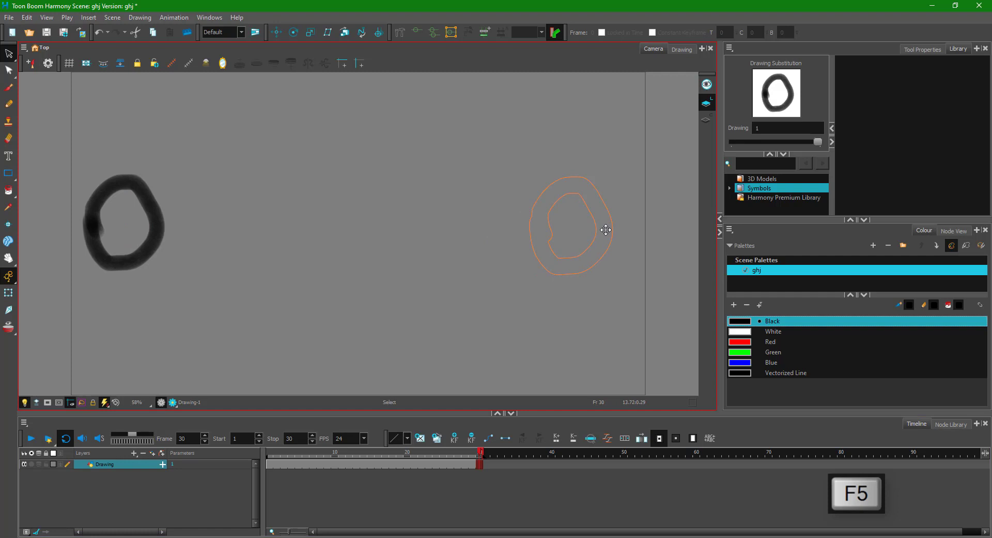
{"action": "key", "text": "ctrl+z"}
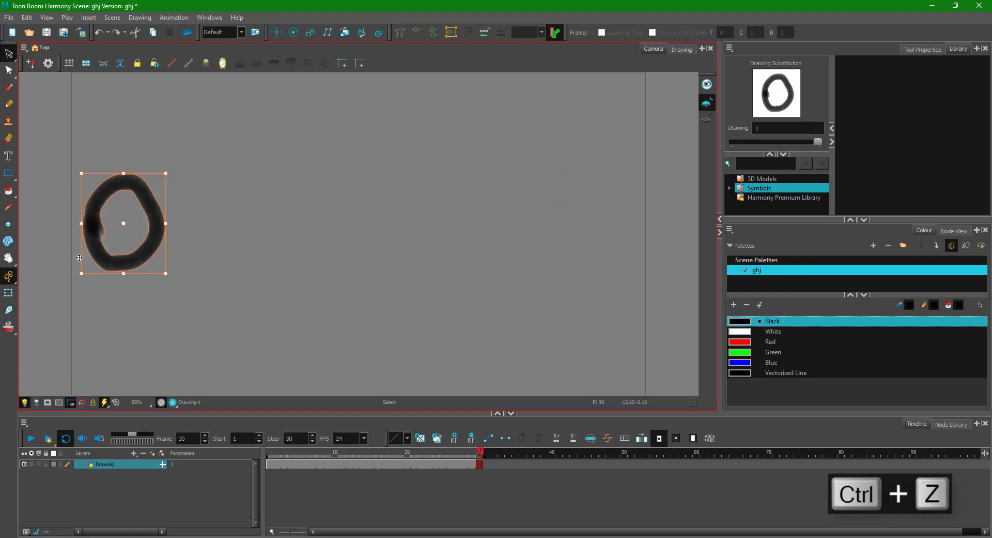
{"action": "left_click", "coordinate": [8, 293]}
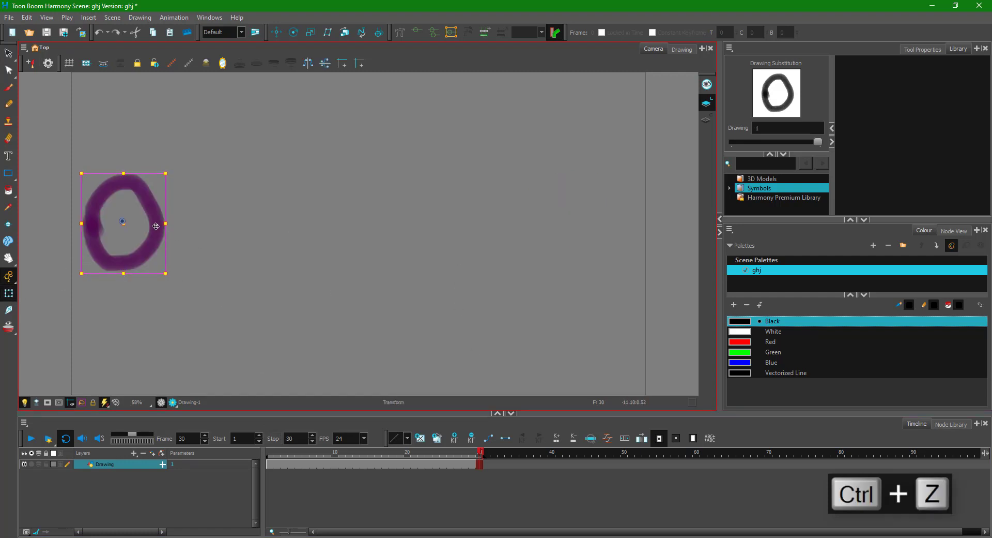
{"action": "left_click_drag", "start_coordinate": [156, 226], "coordinate": [562, 217]}
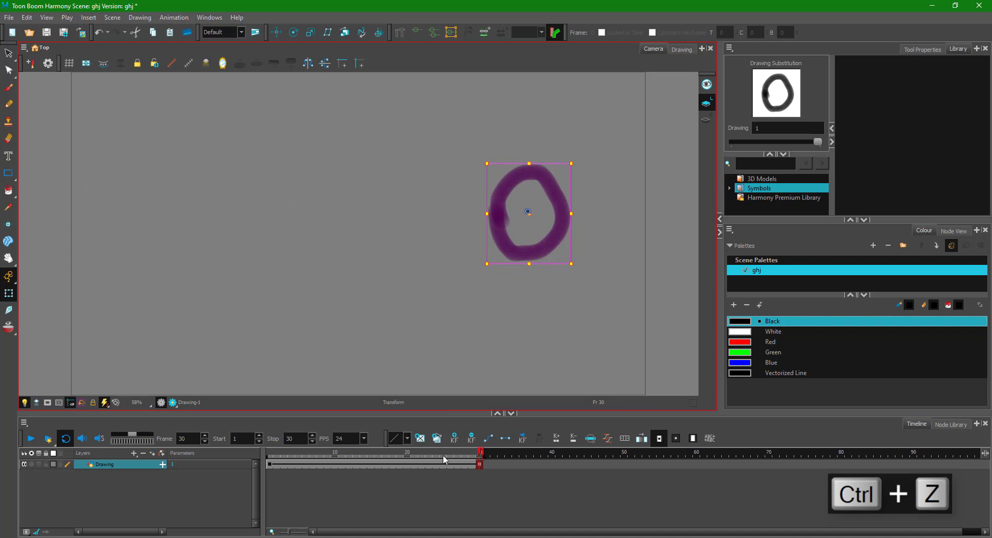
Scrub and play back the left-to-right slide
{"action": "mouse_move", "coordinate": [444, 459]}
{"action": "left_mouse_down"}
{"action": "mouse_move", "coordinate": [248, 470]}
{"action": "mouse_move", "coordinate": [471, 479]}
{"action": "mouse_move", "coordinate": [174, 474]}
{"action": "mouse_move", "coordinate": [433, 495]}
{"action": "mouse_move", "coordinate": [6, 440]}
{"action": "left_mouse_up"}
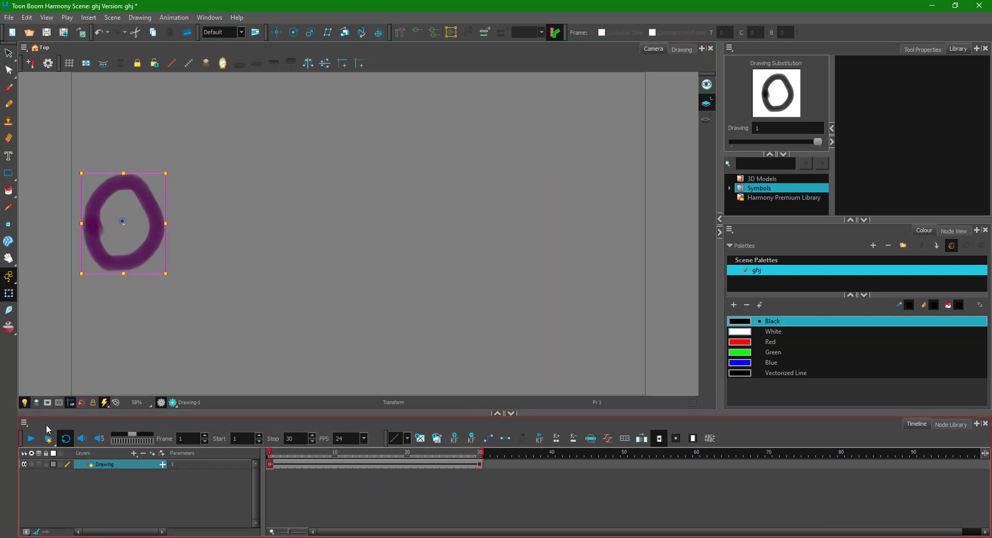
{"action": "left_click", "coordinate": [32, 439]}
{"action": "left_click", "coordinate": [32, 439]}
Shape S-curve eases on both keyframes via Set Ease for Multiple Parameters
{"action": "right_click", "coordinate": [273, 463]}
{"action": "mouse_move", "coordinate": [326, 298]}
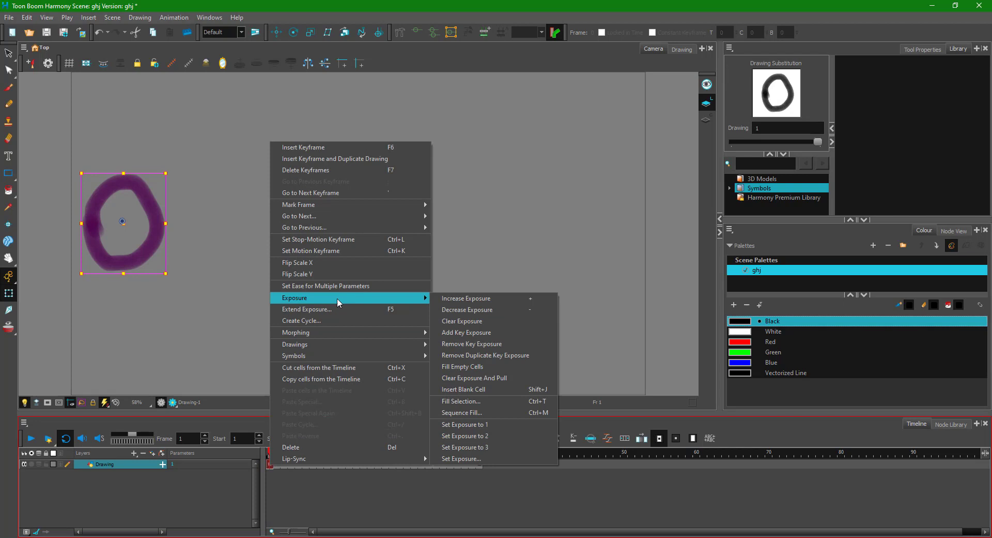
{"action": "left_click", "coordinate": [313, 286]}
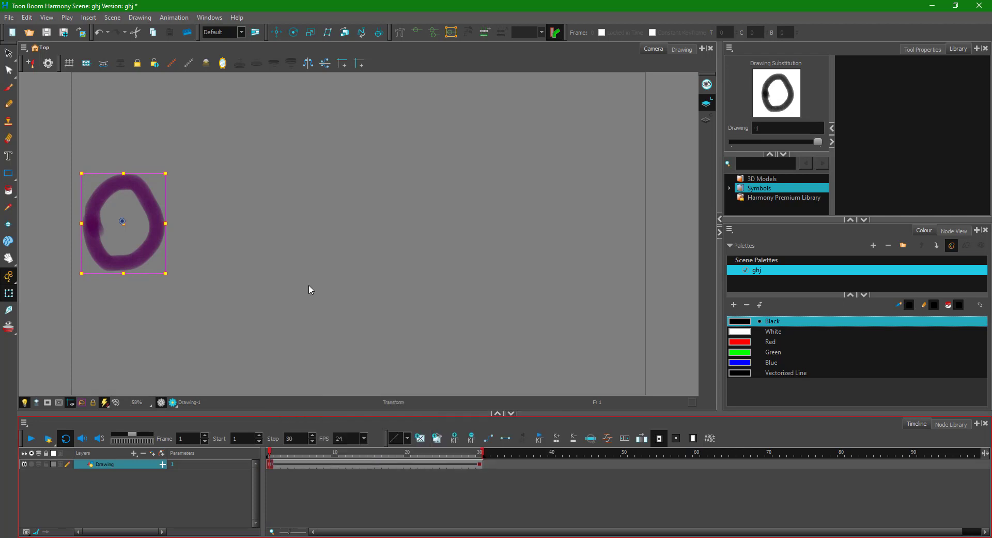
{"action": "left_click_drag", "start_coordinate": [459, 244], "coordinate": [538, 247]}
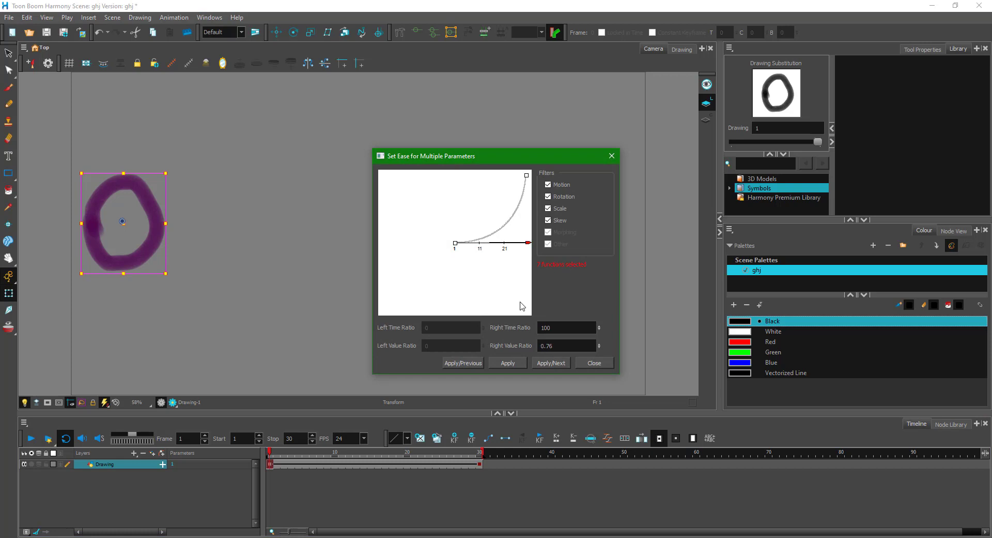
{"action": "left_click", "coordinate": [551, 363]}
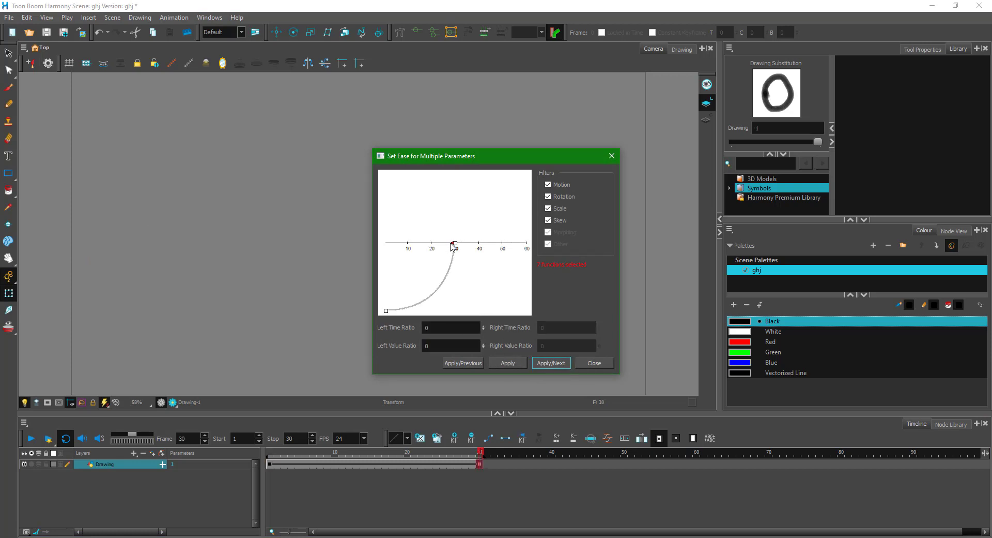
{"action": "left_click_drag", "start_coordinate": [451, 243], "coordinate": [404, 245]}
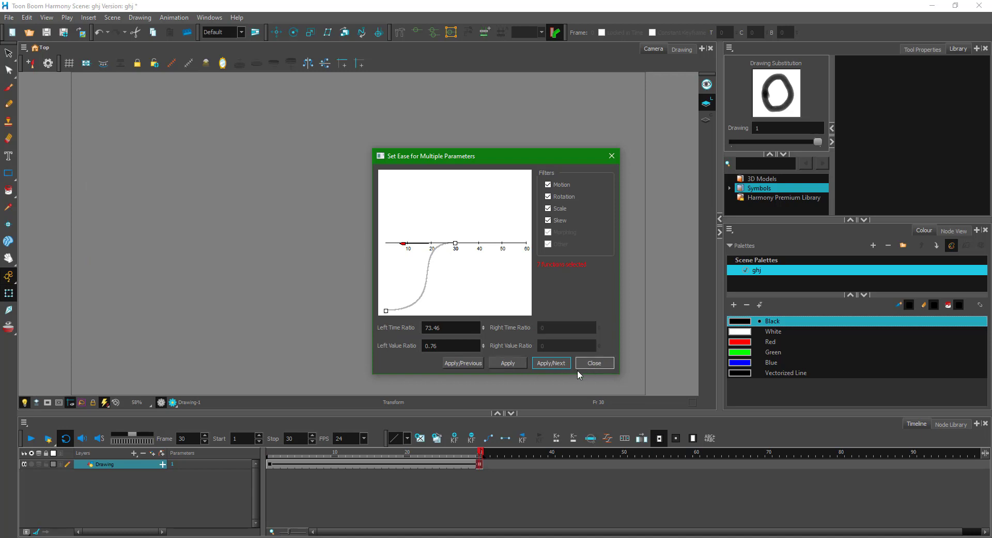
{"action": "left_click", "coordinate": [507, 363]}
Close the ease dialog, play and stop the eased slide, then return to frame 1
{"action": "left_click", "coordinate": [595, 363]}
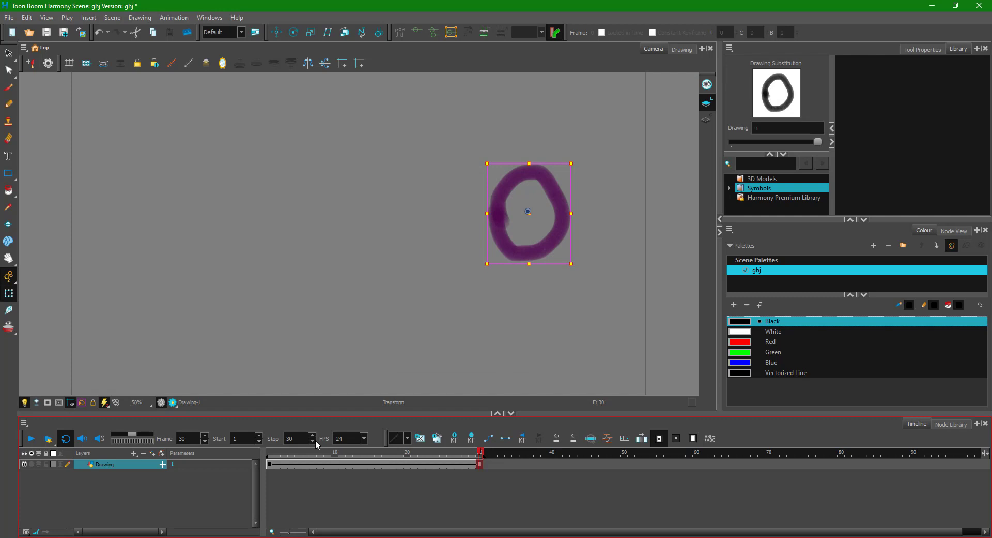
{"action": "left_click", "coordinate": [32, 438]}
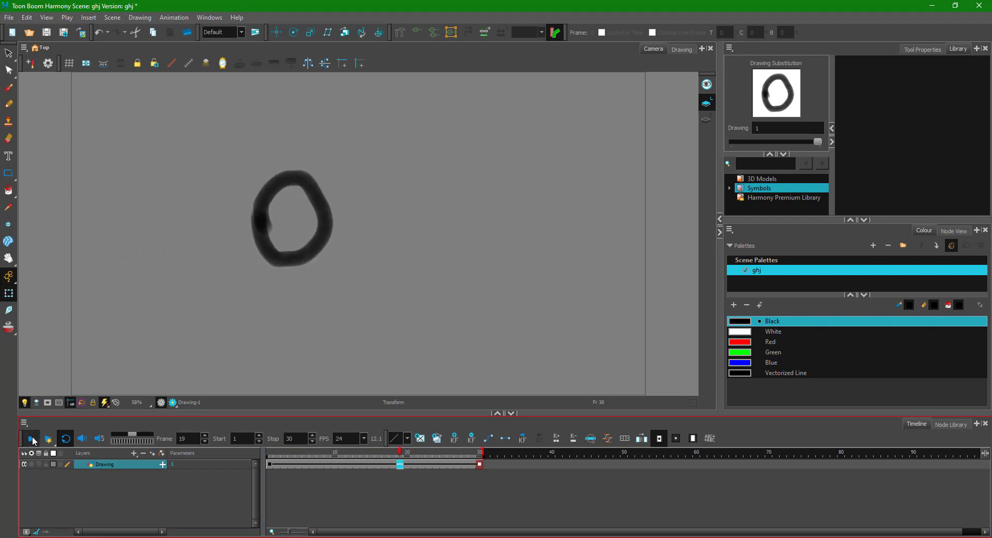
{"action": "left_click", "coordinate": [31, 439]}
{"action": "left_click", "coordinate": [272, 451]}
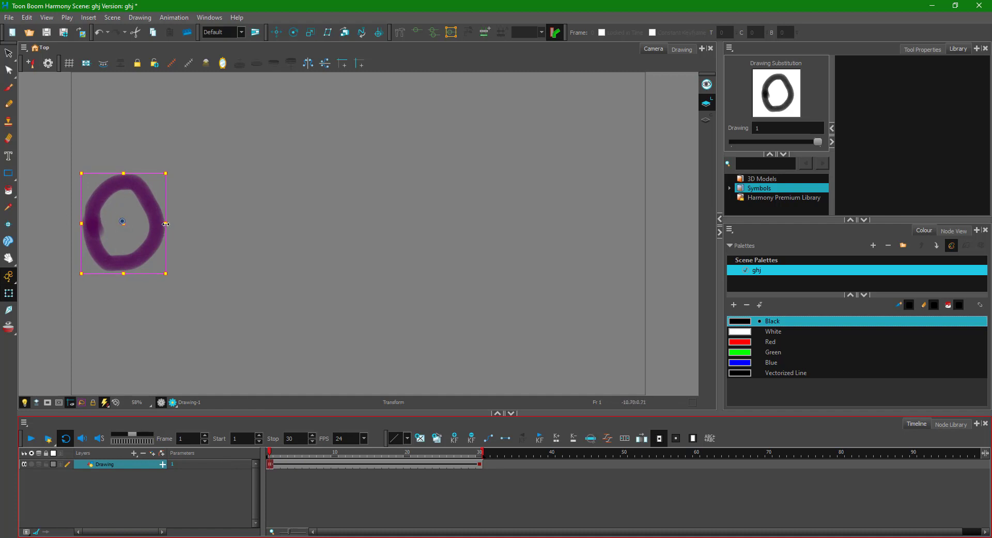
On frame 1, squeeze the circle narrower, stretch it taller and shift it slightly left
{"action": "left_click_drag", "start_coordinate": [165, 223], "coordinate": [155, 224]}
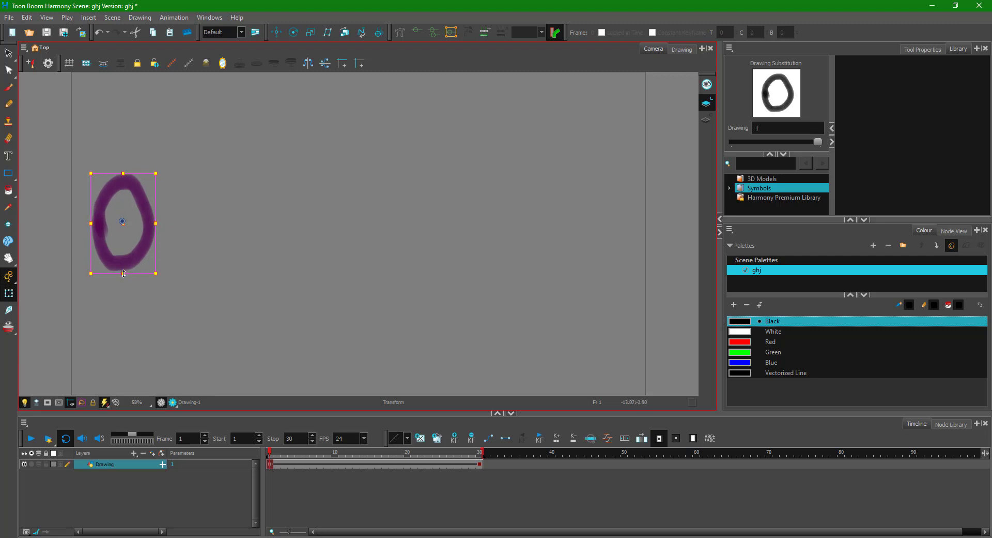
{"action": "left_click_drag", "start_coordinate": [124, 274], "coordinate": [124, 280]}
{"action": "left_click_drag", "start_coordinate": [142, 245], "coordinate": [123, 243]}
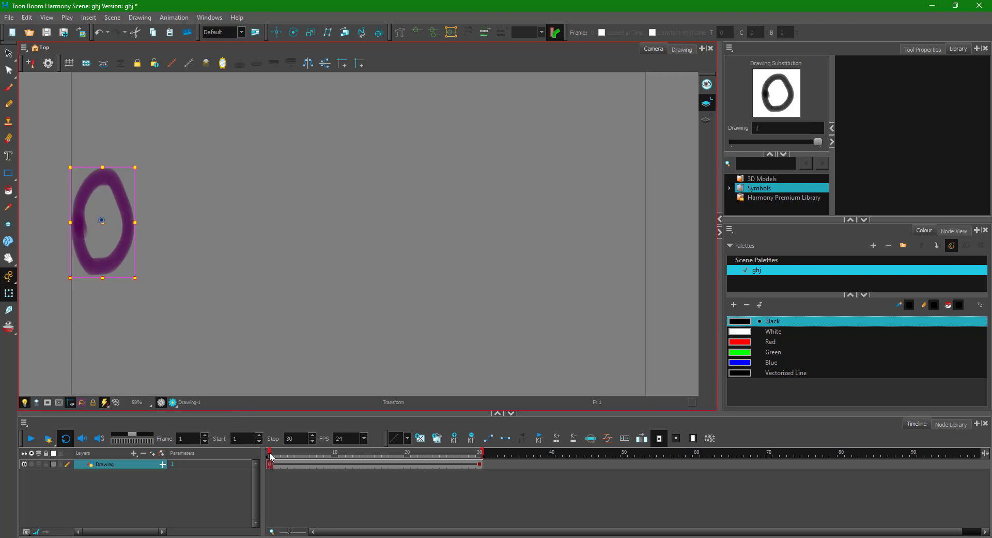
{"action": "mouse_move", "coordinate": [270, 456]}
{"action": "left_mouse_down"}
{"action": "mouse_move", "coordinate": [262, 453]}
{"action": "mouse_move", "coordinate": [481, 469]}
{"action": "left_mouse_up"}
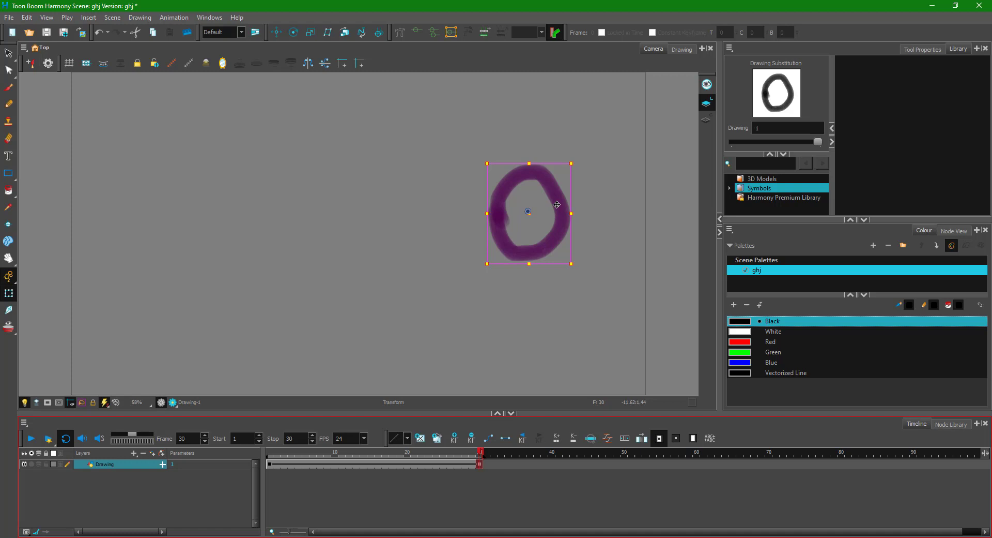
On frame 30, move the circle further right and reshape it into a tall, narrow oval
{"action": "left_click_drag", "start_coordinate": [560, 218], "coordinate": [635, 227]}
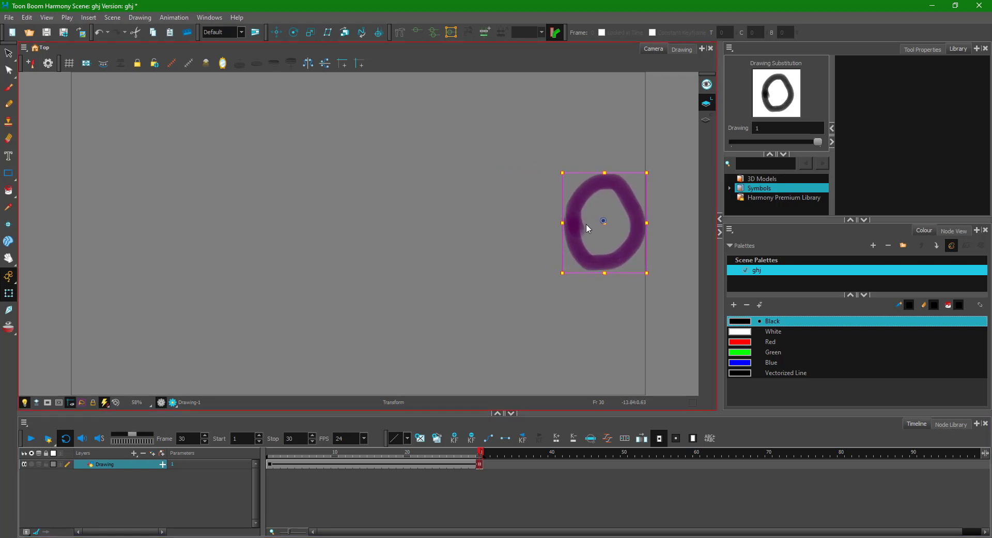
{"action": "left_click_drag", "start_coordinate": [563, 222], "coordinate": [570, 223]}
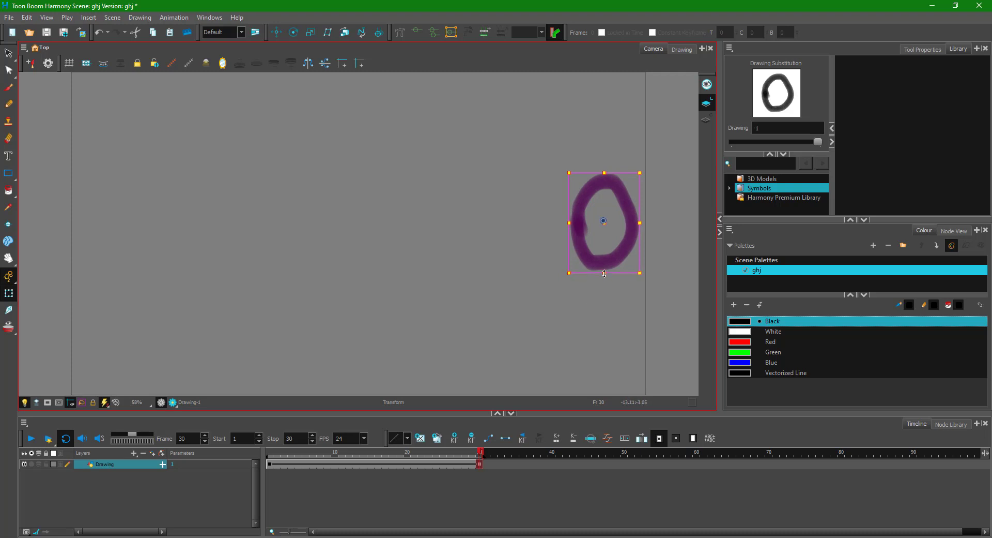
{"action": "left_click_drag", "start_coordinate": [605, 273], "coordinate": [630, 256]}
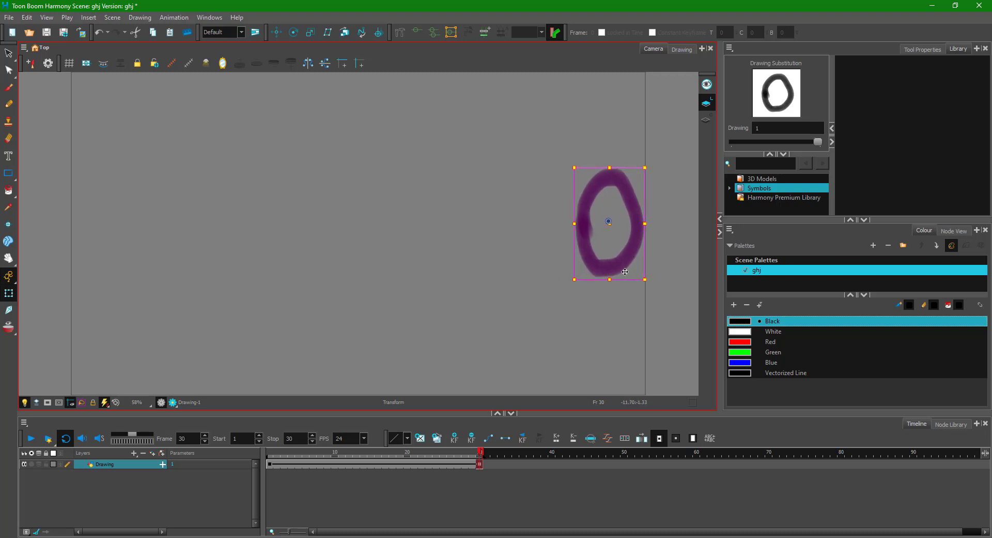
{"action": "left_click", "coordinate": [465, 454]}
{"action": "left_click_drag", "start_coordinate": [457, 455], "coordinate": [262, 463]}
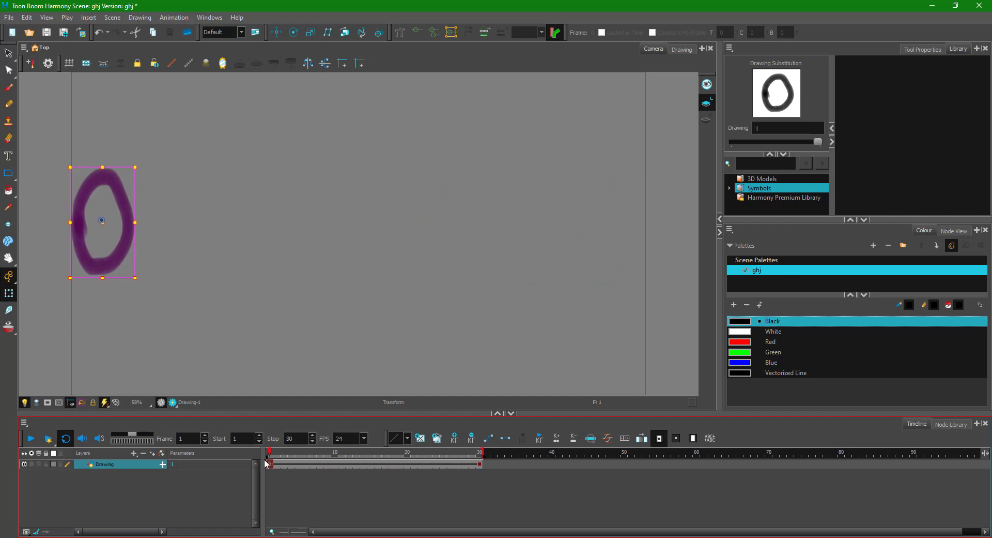
At frame 18, flatten the ring into a short, wide oval from top and bottom
{"action": "mouse_move", "coordinate": [267, 463]}
{"action": "left_mouse_down"}
{"action": "mouse_move", "coordinate": [483, 462]}
{"action": "mouse_move", "coordinate": [377, 464]}
{"action": "mouse_move", "coordinate": [394, 465]}
{"action": "left_mouse_up"}
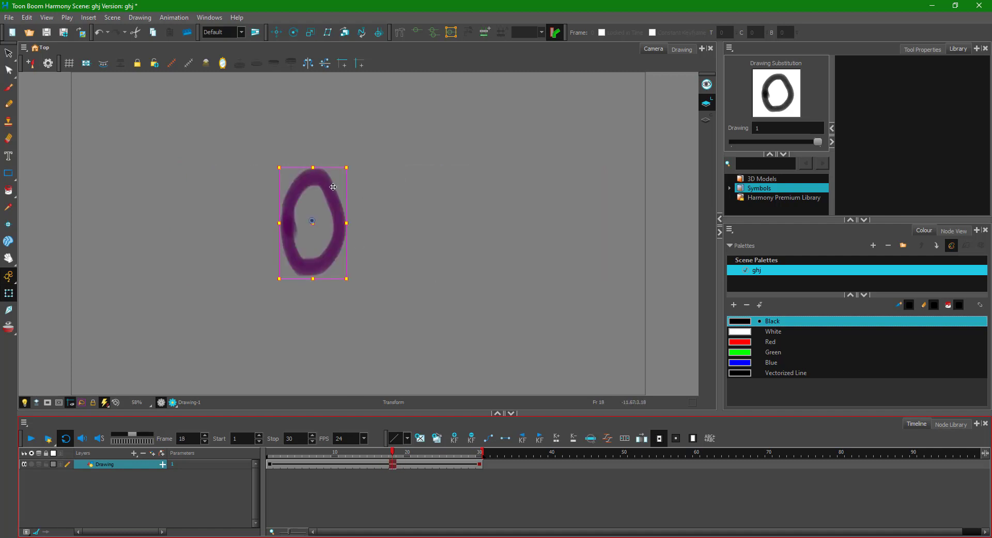
{"action": "mouse_move", "coordinate": [314, 169]}
{"action": "left_mouse_down"}
{"action": "mouse_move", "coordinate": [314, 219]}
{"action": "mouse_move", "coordinate": [315, 198]}
{"action": "mouse_move", "coordinate": [395, 223]}
{"action": "mouse_move", "coordinate": [382, 231]}
{"action": "left_mouse_up"}
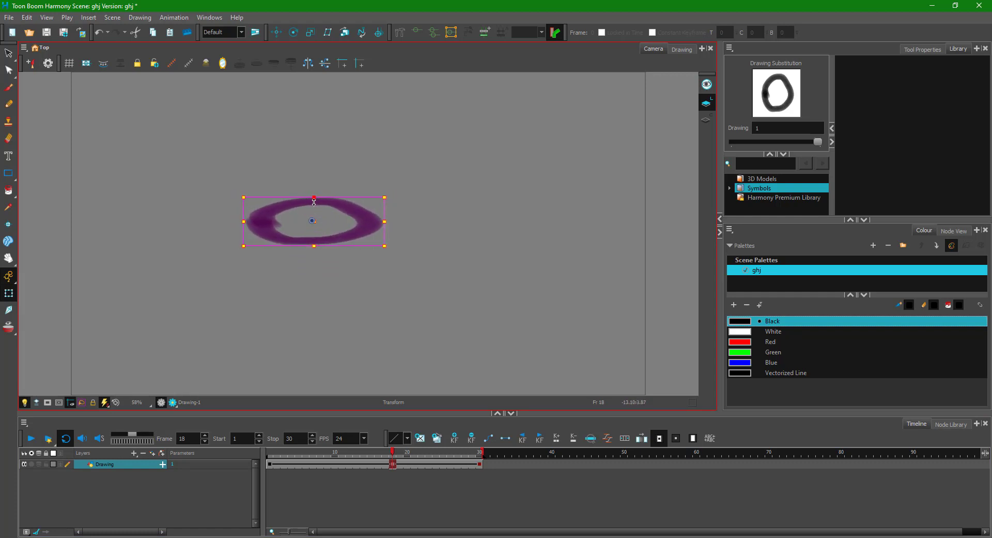
{"action": "left_click_drag", "start_coordinate": [314, 201], "coordinate": [314, 203]}
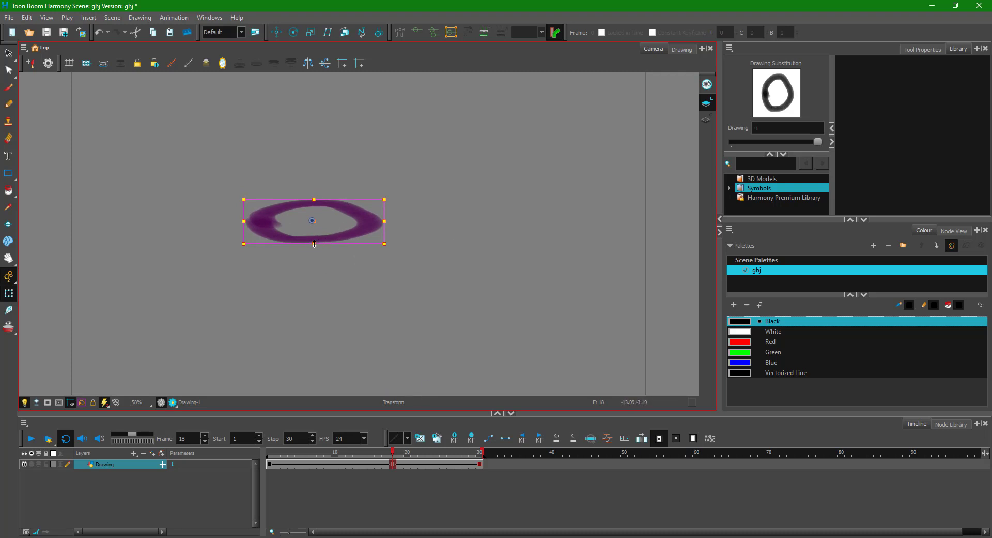
{"action": "left_click_drag", "start_coordinate": [314, 244], "coordinate": [313, 237]}
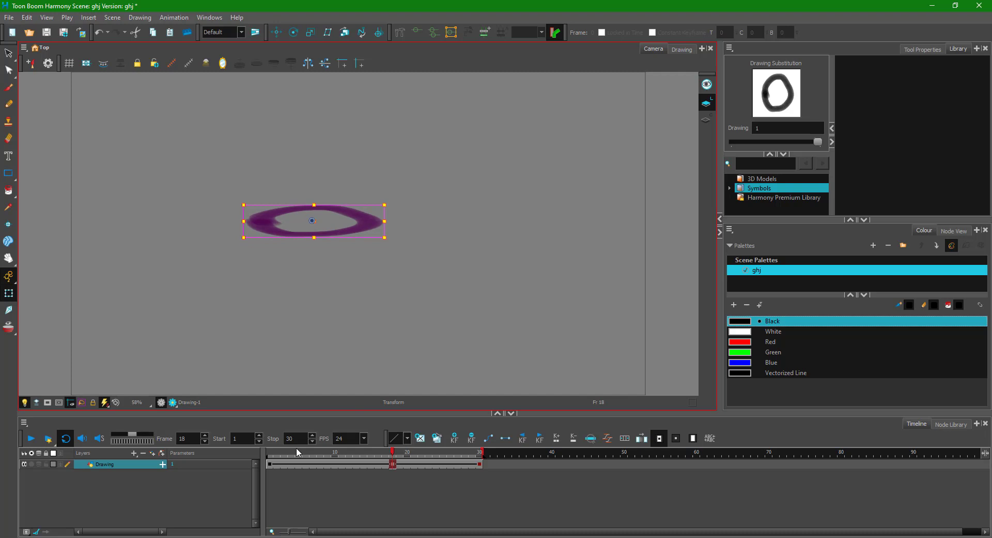
{"action": "left_click", "coordinate": [271, 453]}
{"action": "left_click", "coordinate": [394, 450]}
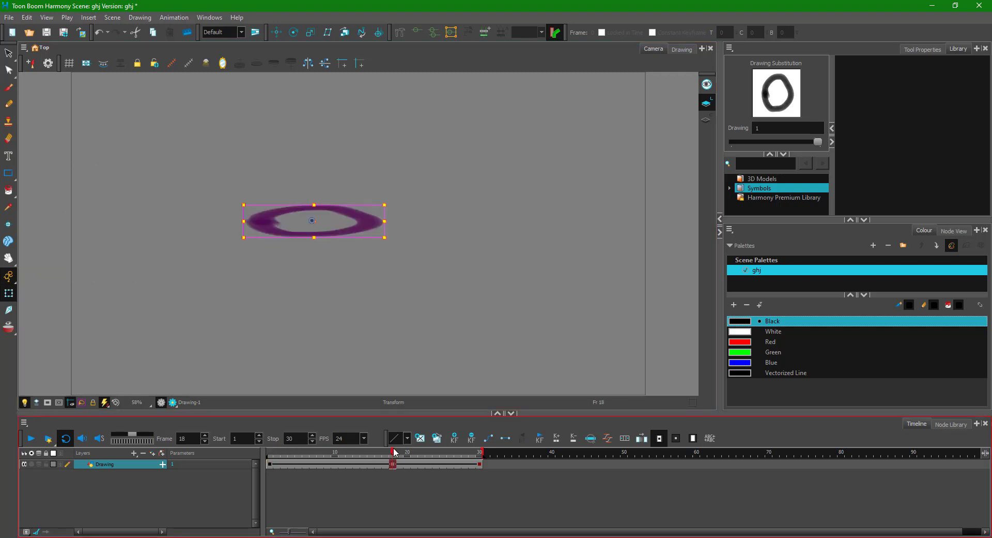
{"action": "left_click", "coordinate": [480, 453]}
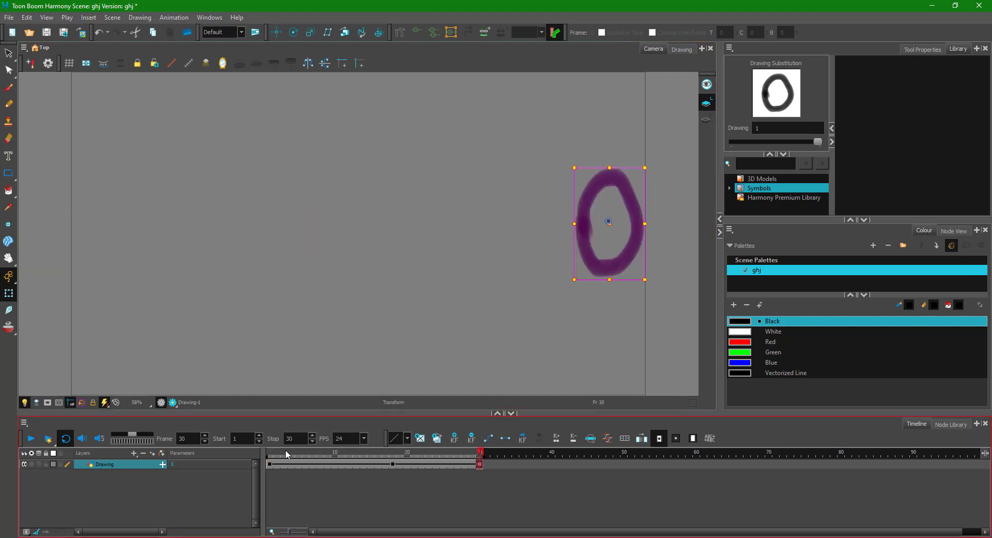
{"action": "left_click_drag", "start_coordinate": [272, 451], "coordinate": [484, 462]}
{"action": "left_click", "coordinate": [393, 465]}
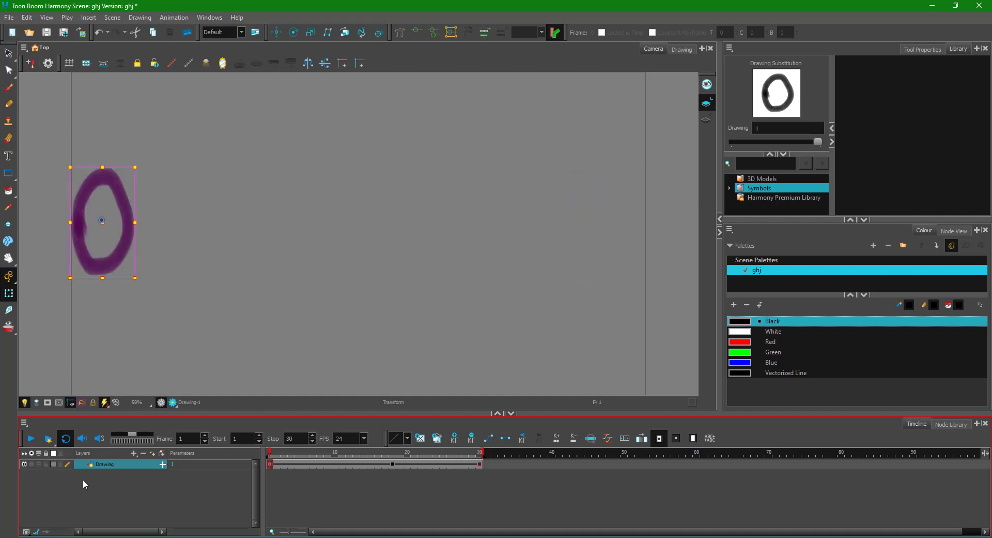
{"action": "left_click", "coordinate": [33, 439]}
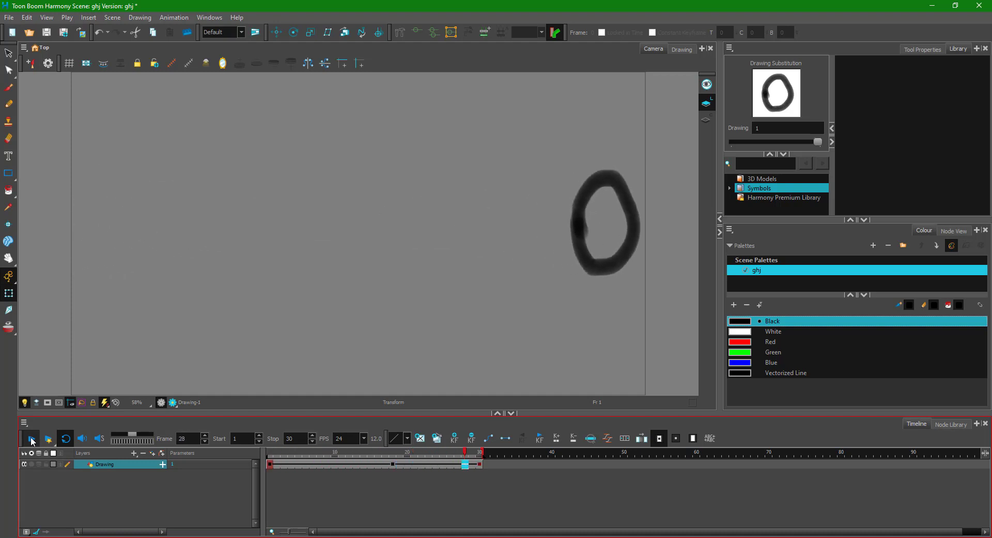
{"action": "left_click", "coordinate": [31, 438]}
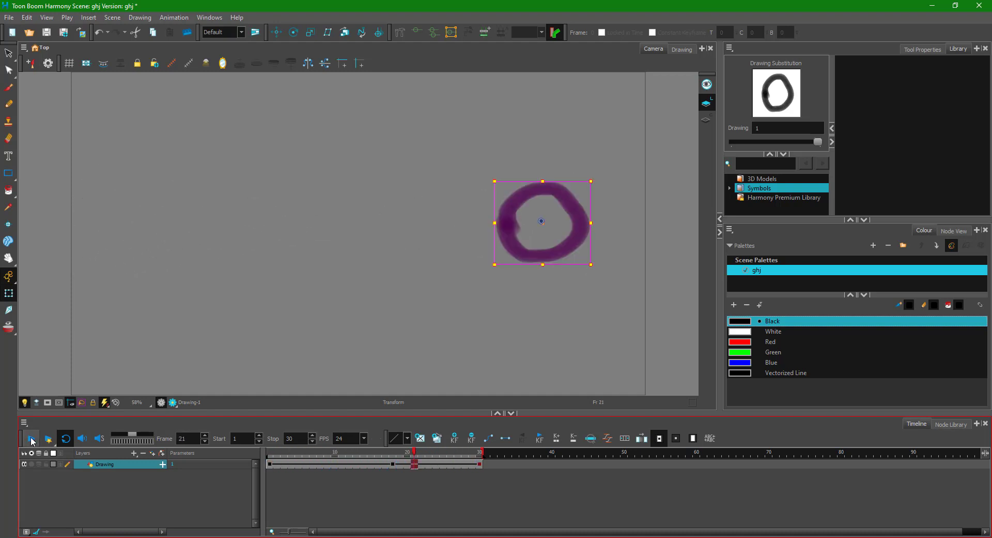
{"action": "mouse_move", "coordinate": [283, 452]}
{"action": "left_mouse_down"}
{"action": "mouse_move", "coordinate": [229, 456]}
{"action": "mouse_move", "coordinate": [334, 460]}
{"action": "left_mouse_up"}
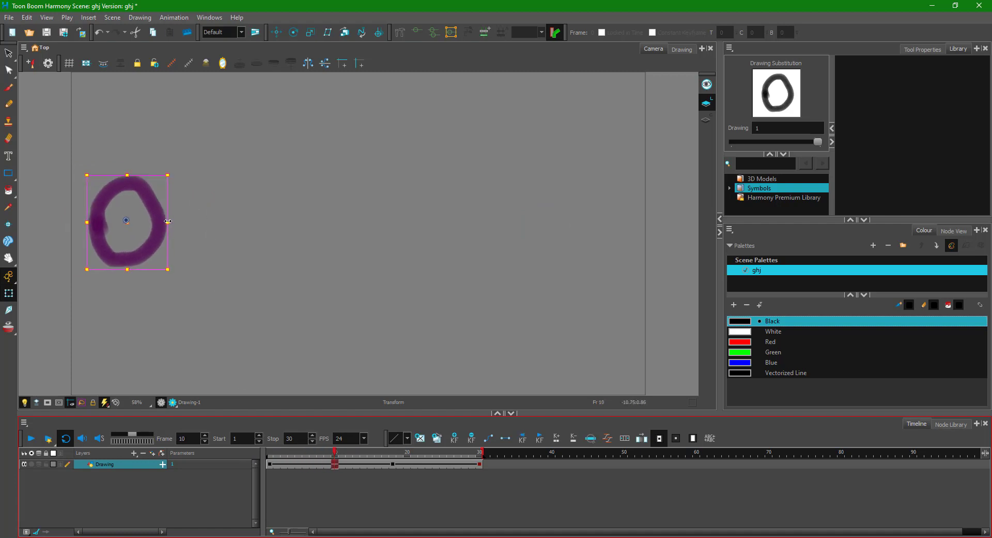
Narrow and stretch the ring tall at frame 10, then round it at frame 14
{"action": "left_click_drag", "start_coordinate": [168, 222], "coordinate": [155, 222]}
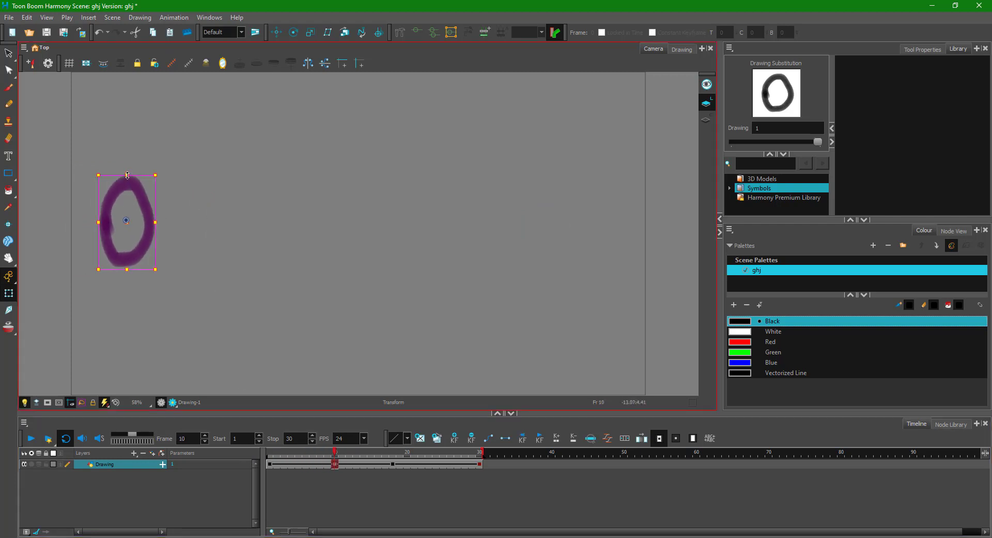
{"action": "left_click_drag", "start_coordinate": [127, 175], "coordinate": [127, 167]}
{"action": "mouse_move", "coordinate": [335, 455]}
{"action": "left_mouse_down"}
{"action": "mouse_move", "coordinate": [248, 454]}
{"action": "mouse_move", "coordinate": [385, 454]}
{"action": "mouse_move", "coordinate": [364, 455]}
{"action": "left_mouse_up"}
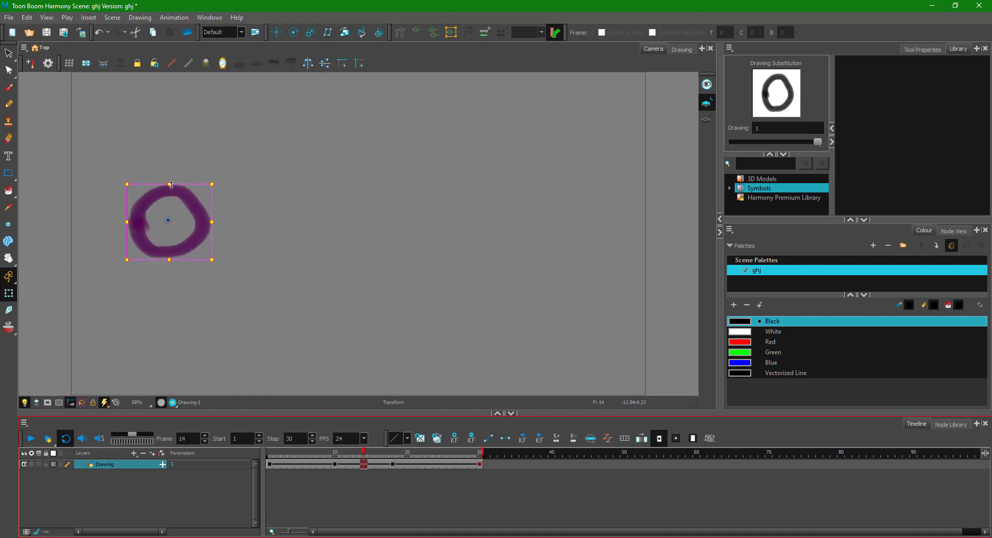
{"action": "left_click_drag", "start_coordinate": [184, 195], "coordinate": [172, 189]}
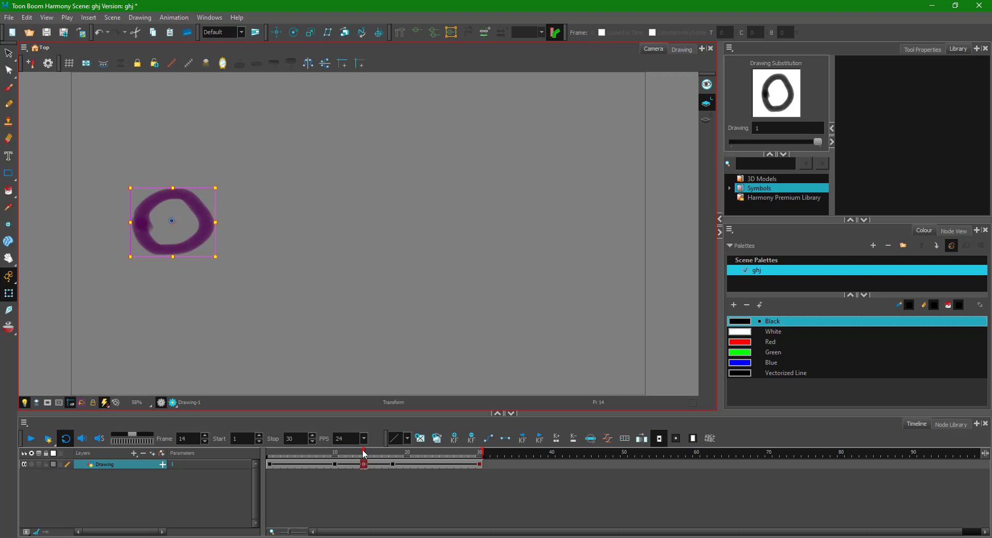
{"action": "mouse_move", "coordinate": [364, 454]}
{"action": "left_mouse_down"}
{"action": "mouse_move", "coordinate": [321, 455]}
{"action": "mouse_move", "coordinate": [462, 460]}
{"action": "left_mouse_up"}
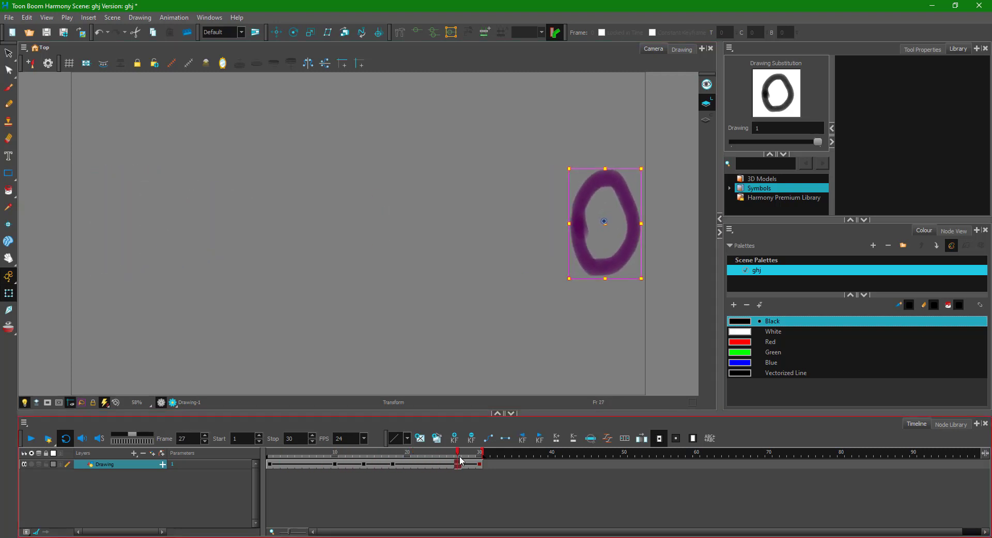
At frame 27, narrow and slightly shorten the ring, undoing a stray move, then return to frame 1
{"action": "left_click_drag", "start_coordinate": [631, 201], "coordinate": [622, 208]}
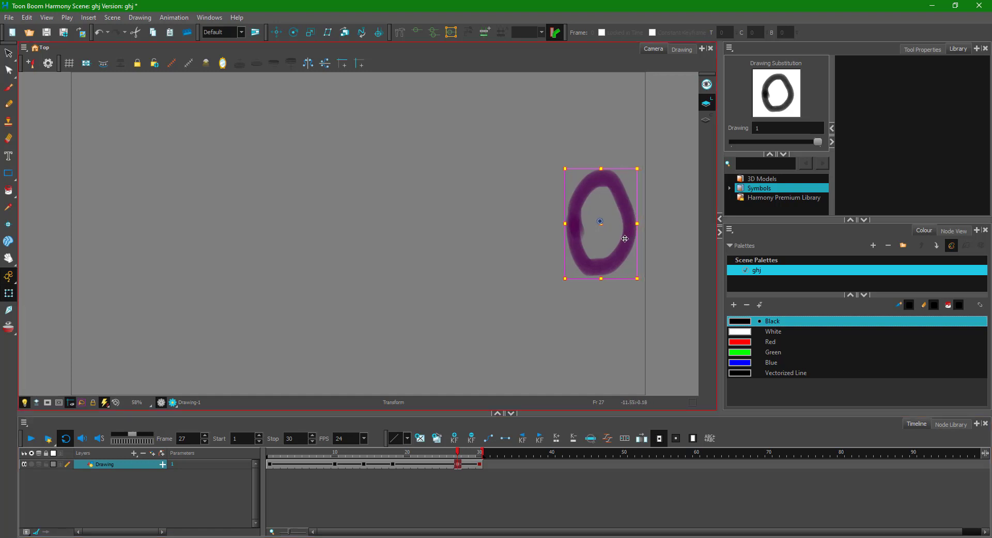
{"action": "key", "text": "ctrl+z"}
{"action": "left_click_drag", "start_coordinate": [644, 226], "coordinate": [640, 225]}
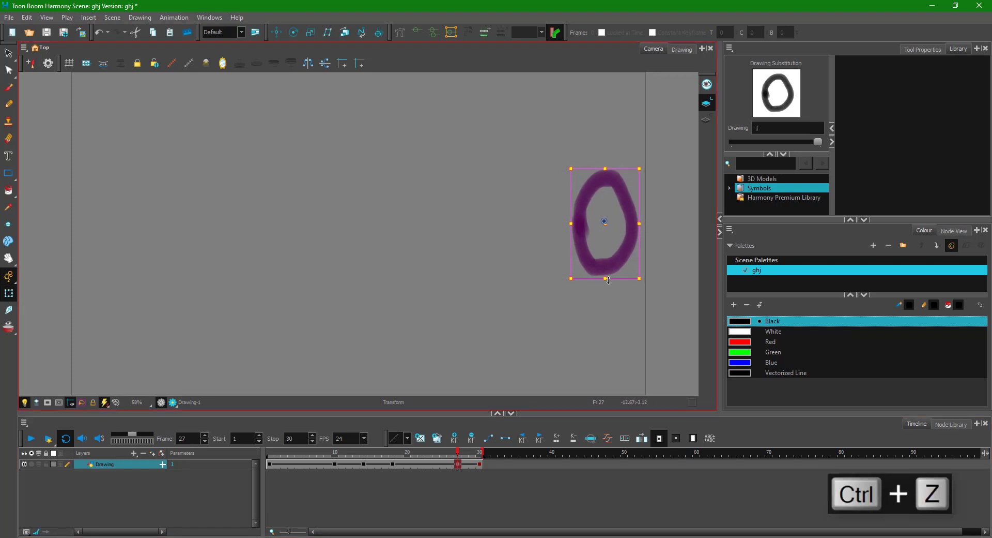
{"action": "left_click_drag", "start_coordinate": [606, 274], "coordinate": [607, 272]}
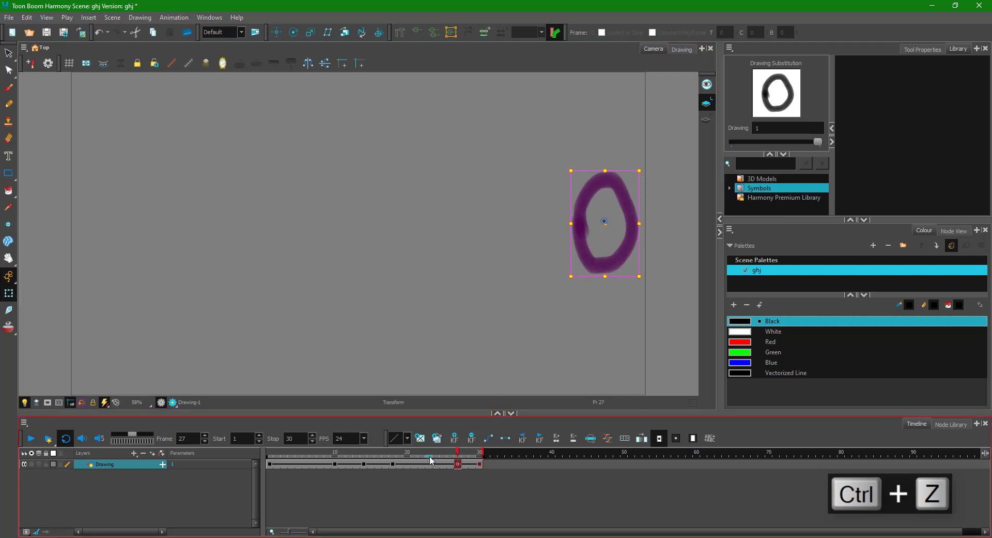
{"action": "left_click_drag", "start_coordinate": [438, 460], "coordinate": [158, 465]}
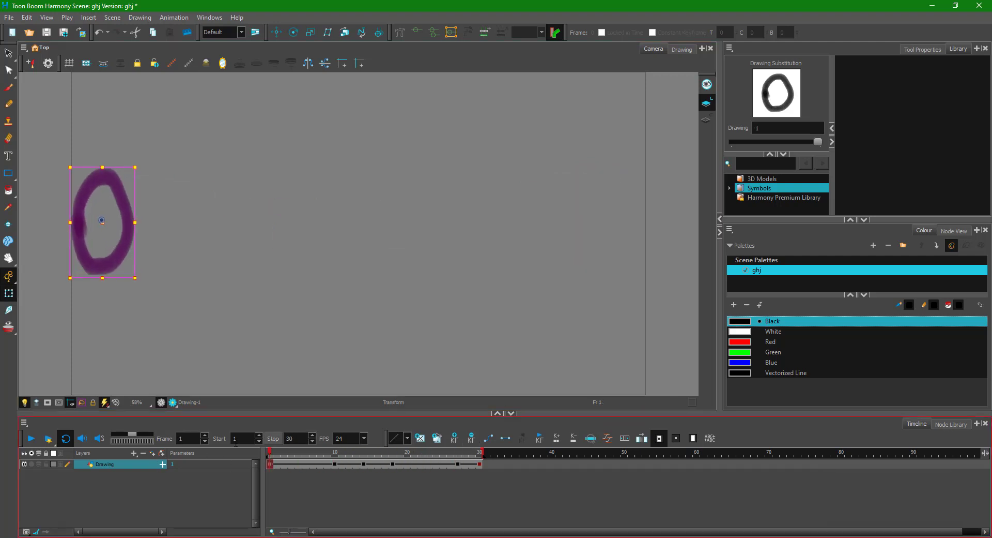
{"action": "left_click", "coordinate": [31, 437]}
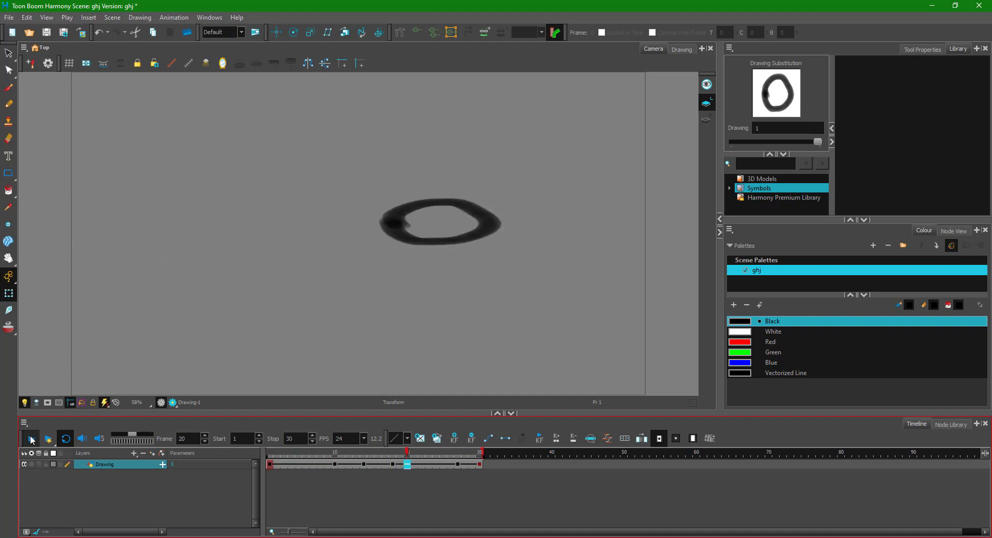
Stop playback, go to frame 6 in the Camera view, then step back toward frame 1
{"action": "left_click", "coordinate": [32, 440]}
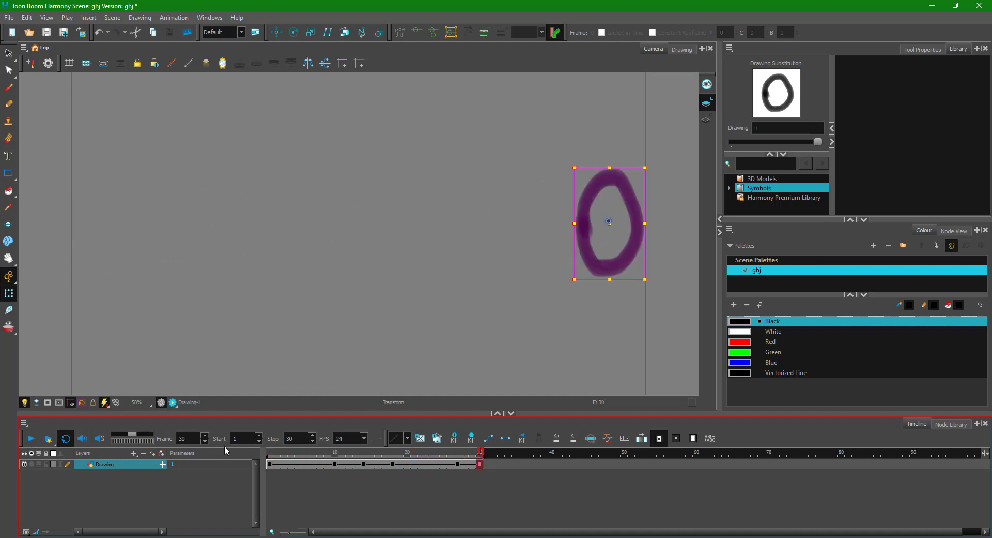
{"action": "left_click", "coordinate": [303, 454]}
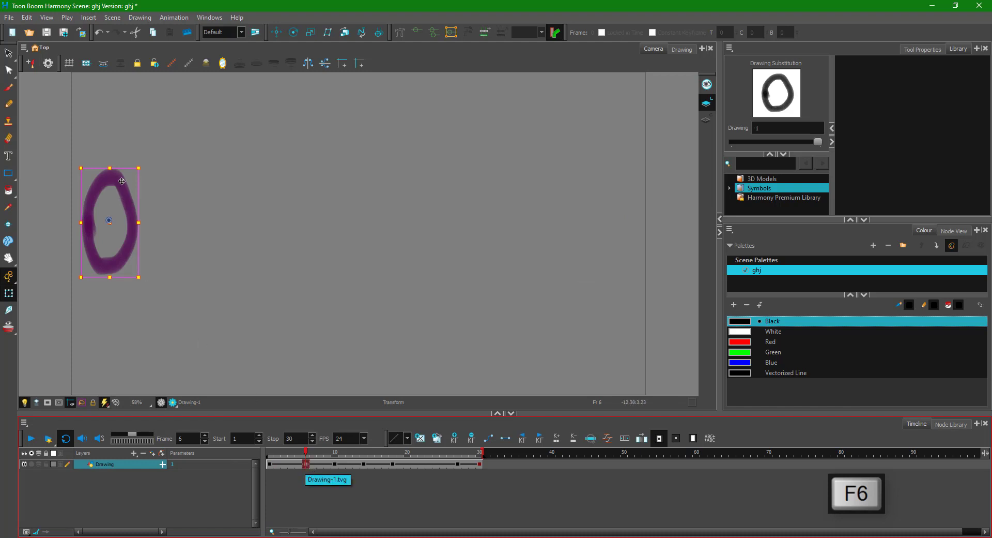
{"action": "left_click", "coordinate": [111, 169]}
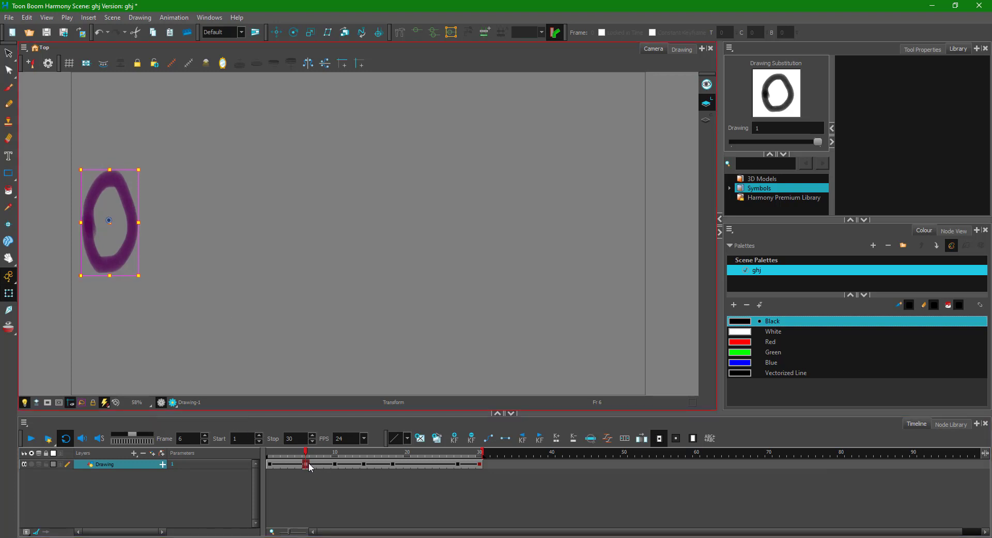
{"action": "left_click", "coordinate": [290, 456]}
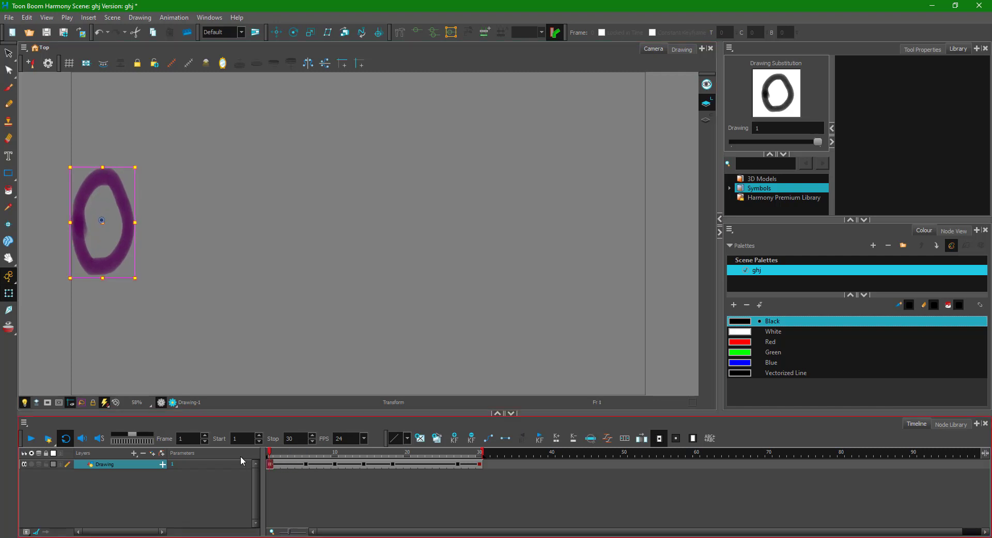
{"action": "left_click", "coordinate": [29, 442]}
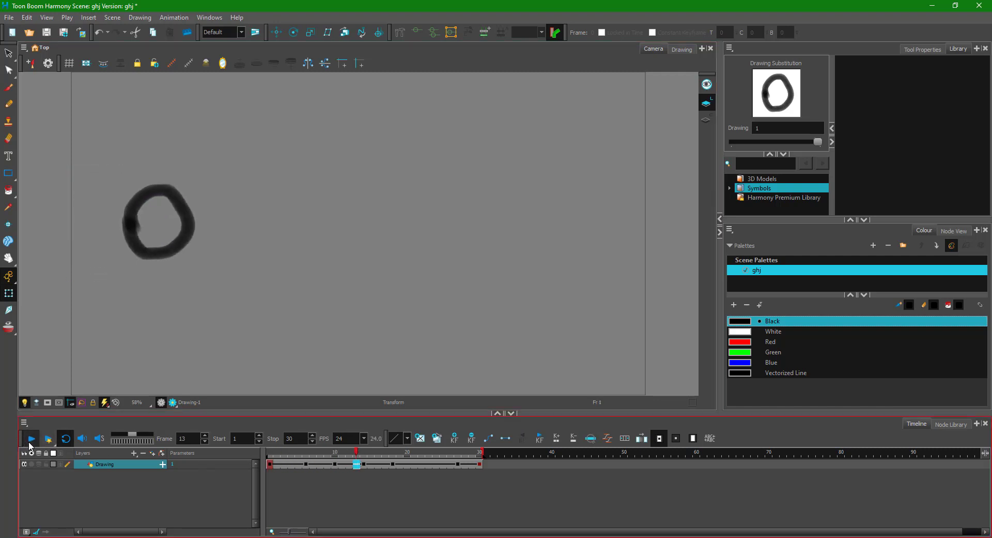